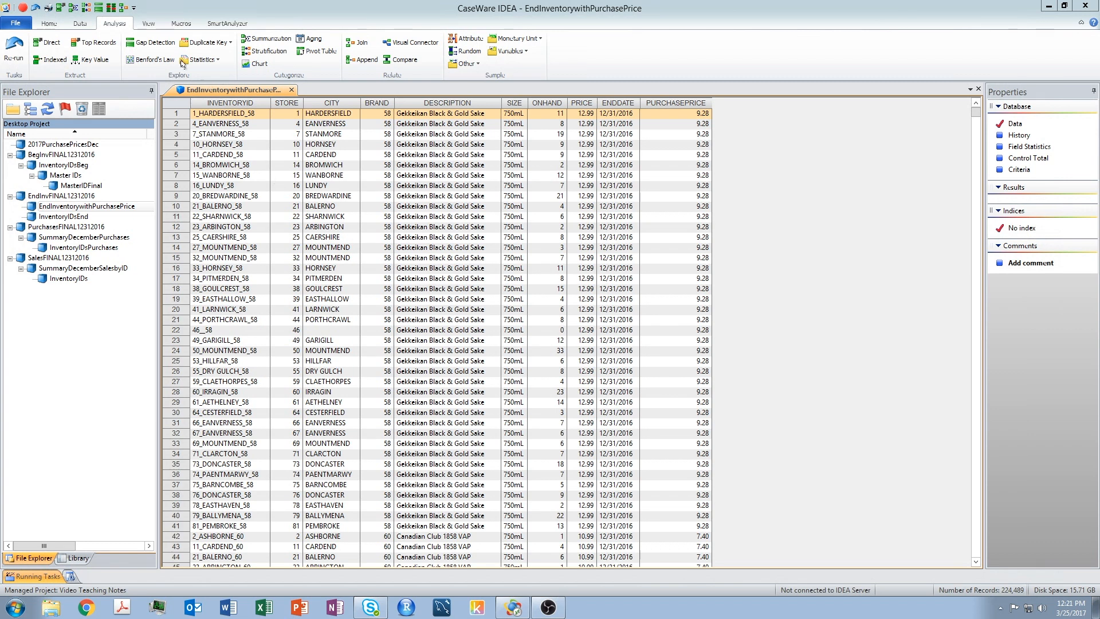
Append a new field named INVENTORYCOST with the field type Numeric to the ending inventory database
{"action": "left_click", "coordinate": [81, 23]}
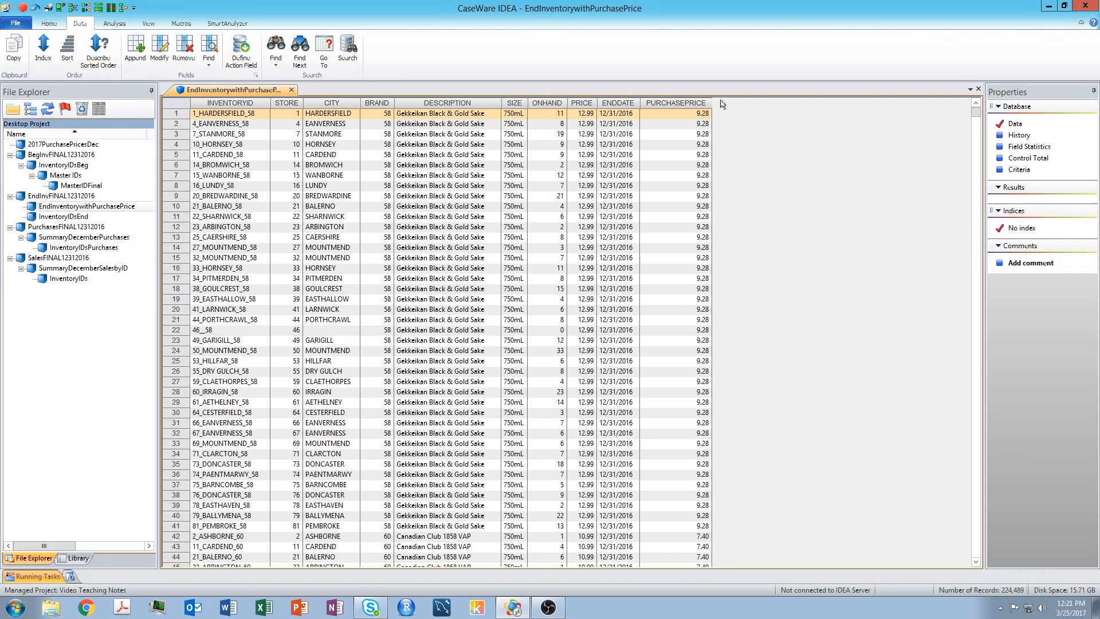
{"action": "left_click", "coordinate": [135, 49]}
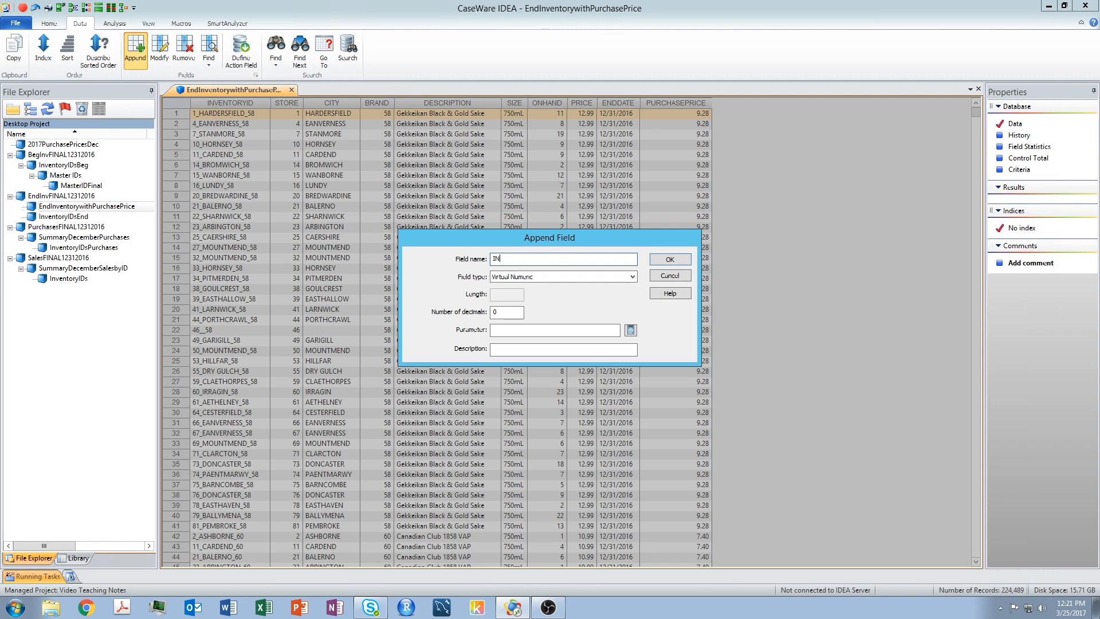
{"action": "type", "text": "TORYCOST"}
{"action": "left_click", "coordinate": [634, 276]}
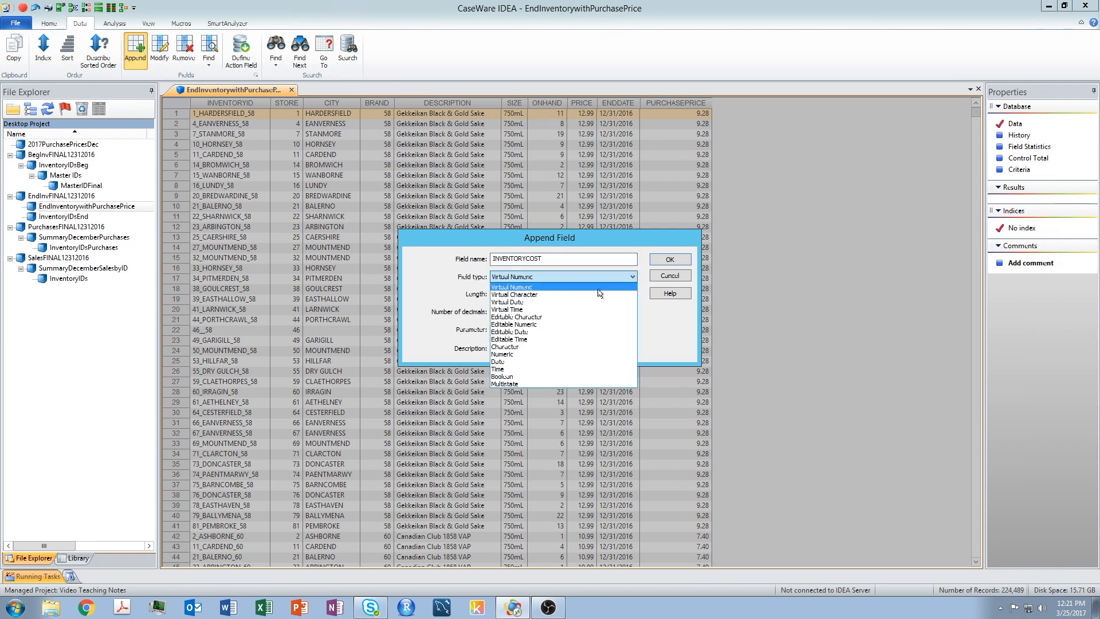
{"action": "left_click", "coordinate": [574, 325]}
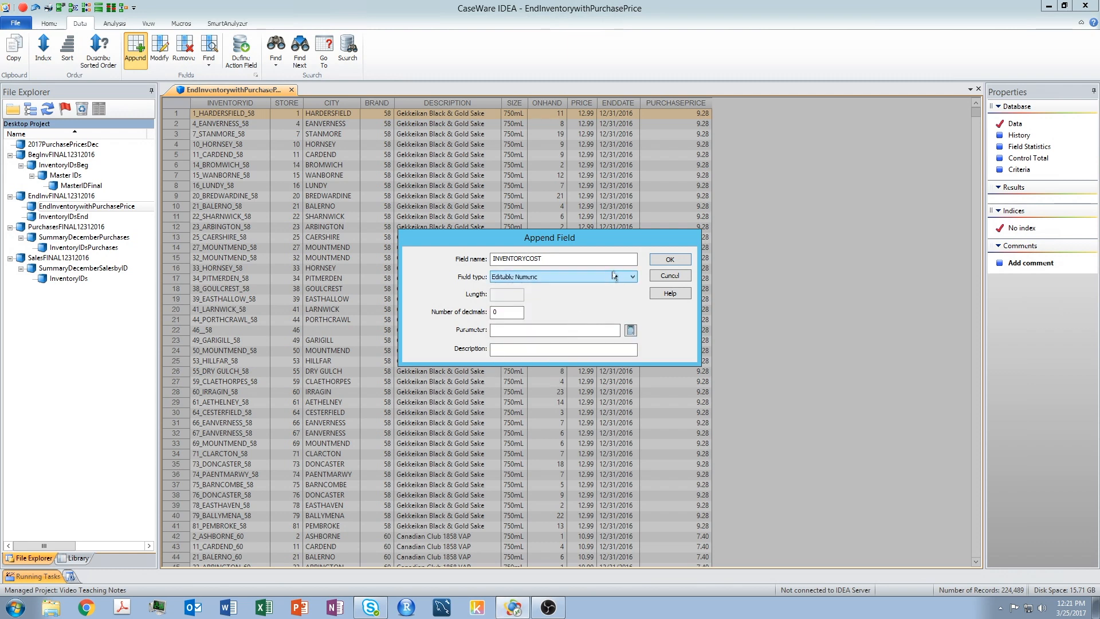
{"action": "left_click", "coordinate": [630, 277]}
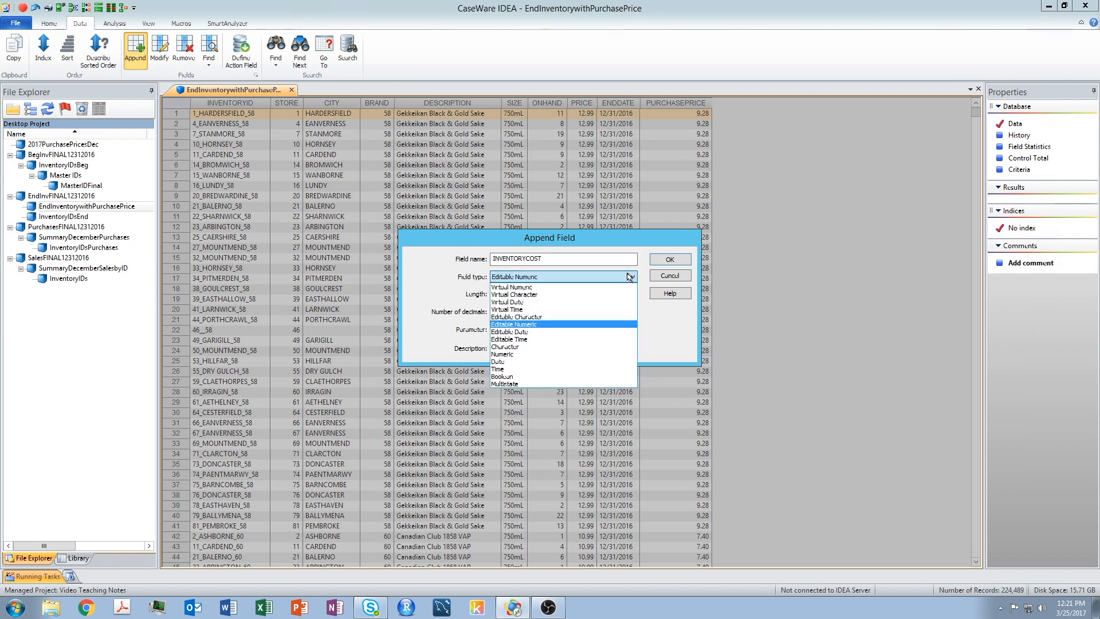
{"action": "left_click", "coordinate": [516, 353]}
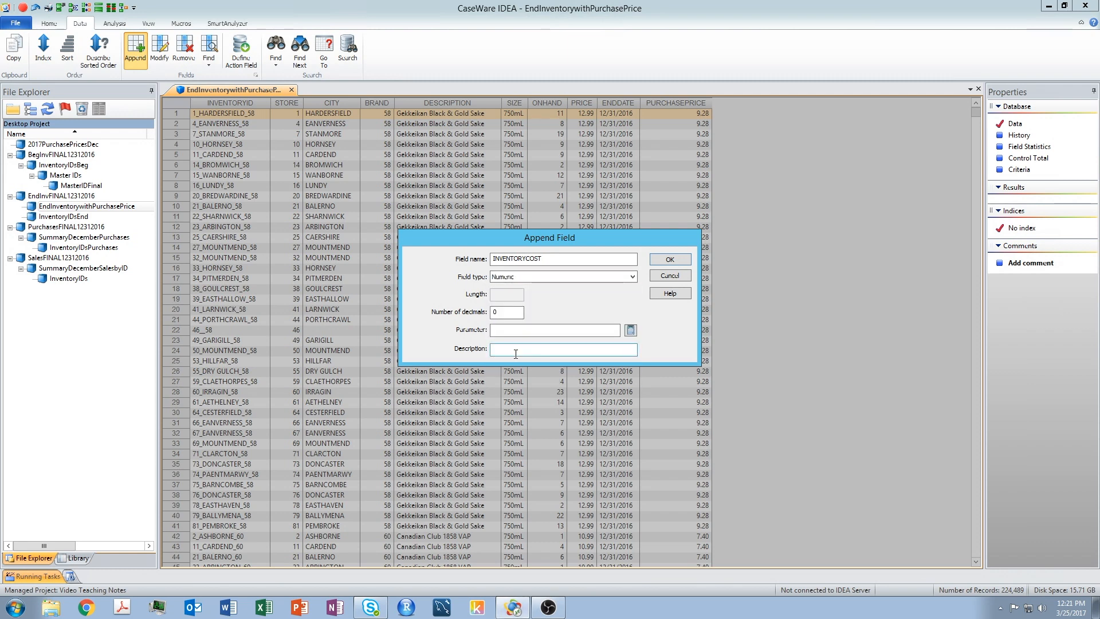
Set the new field's decimals to 2 and its description to Ending Inventory Cost
{"action": "left_click", "coordinate": [512, 313]}
{"action": "left_click", "coordinate": [584, 350]}
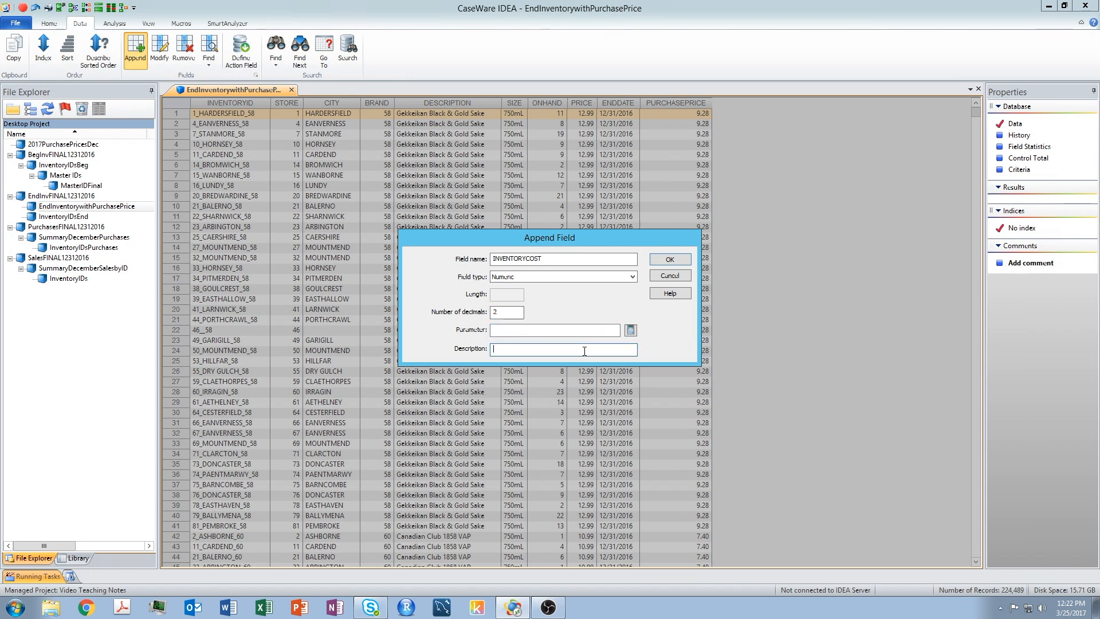
{"action": "type", "text": "Ending Inventory Cost"}
Open the Equation Editor for the field's parameter and insert the ONHAND field
{"action": "left_click", "coordinate": [588, 330]}
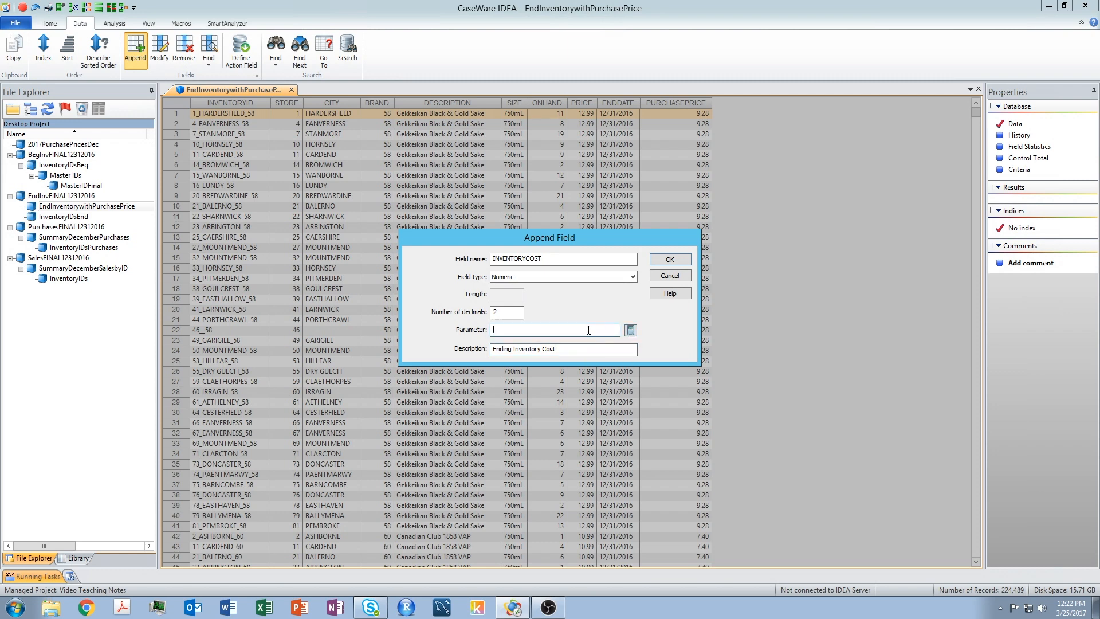
{"action": "left_click", "coordinate": [629, 331]}
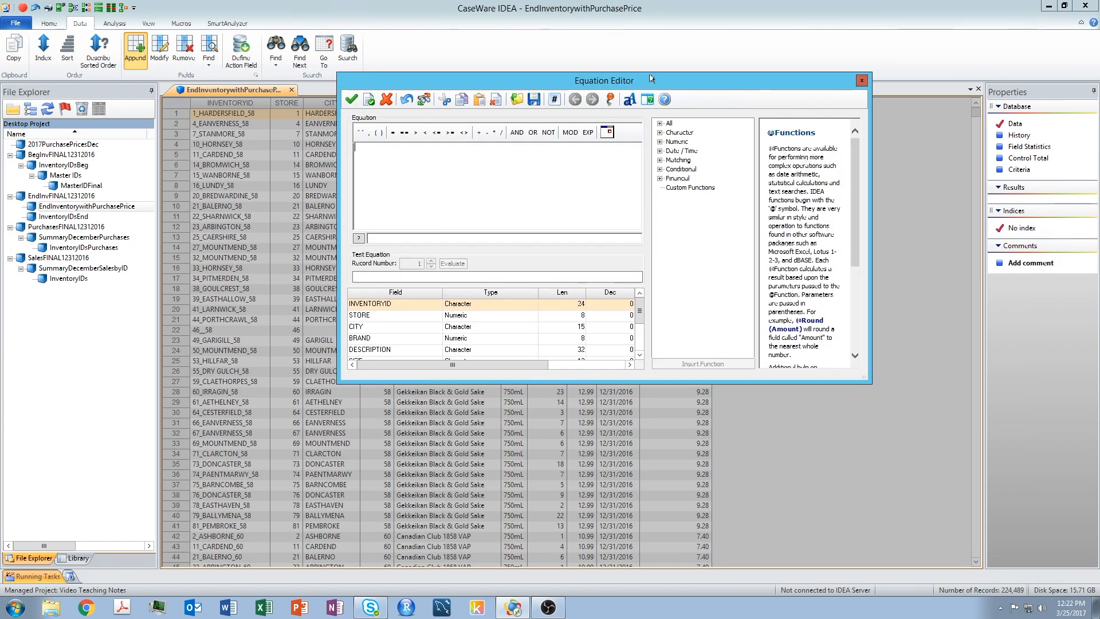
{"action": "left_click_drag", "start_coordinate": [651, 77], "coordinate": [615, 102]}
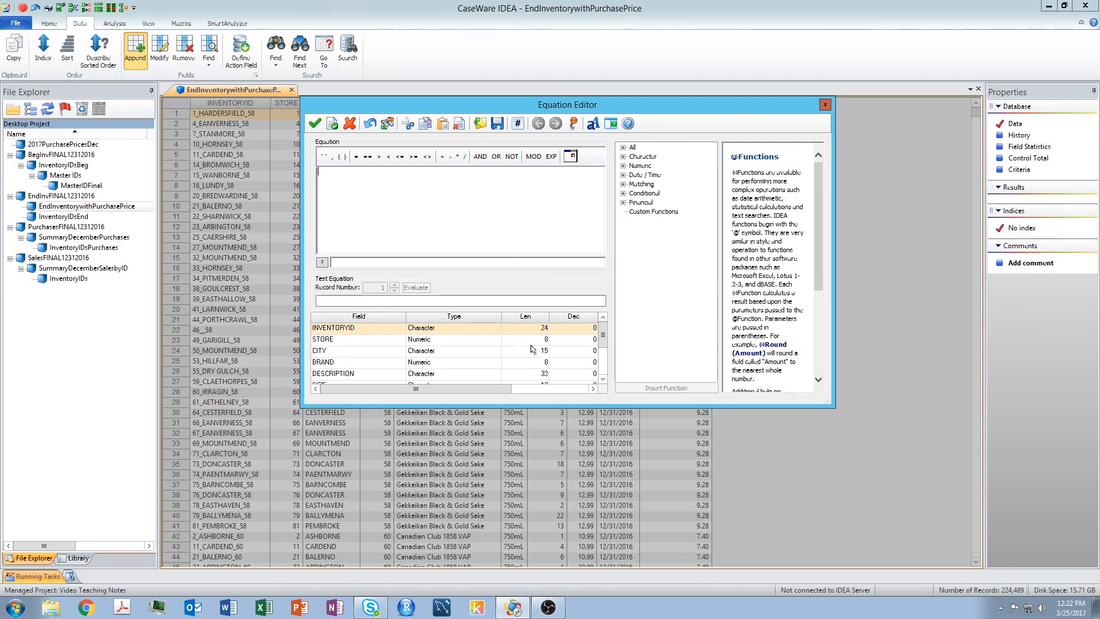
{"action": "left_click", "coordinate": [603, 379]}
{"action": "left_click", "coordinate": [602, 380]}
{"action": "left_click", "coordinate": [602, 379]}
{"action": "left_click", "coordinate": [602, 379]}
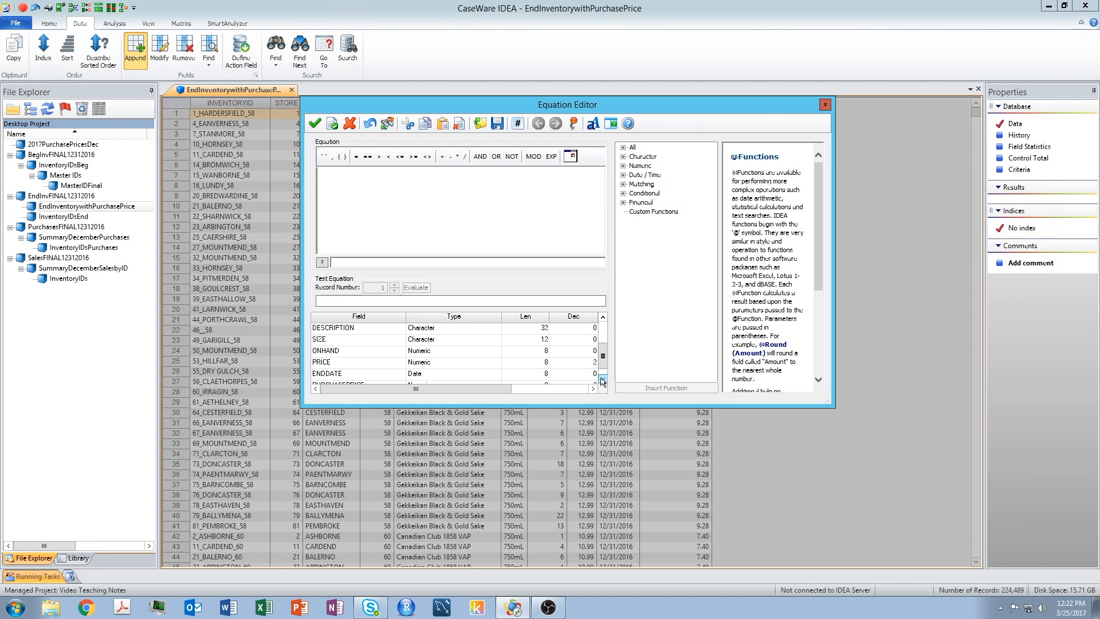
{"action": "double_click", "coordinate": [337, 350]}
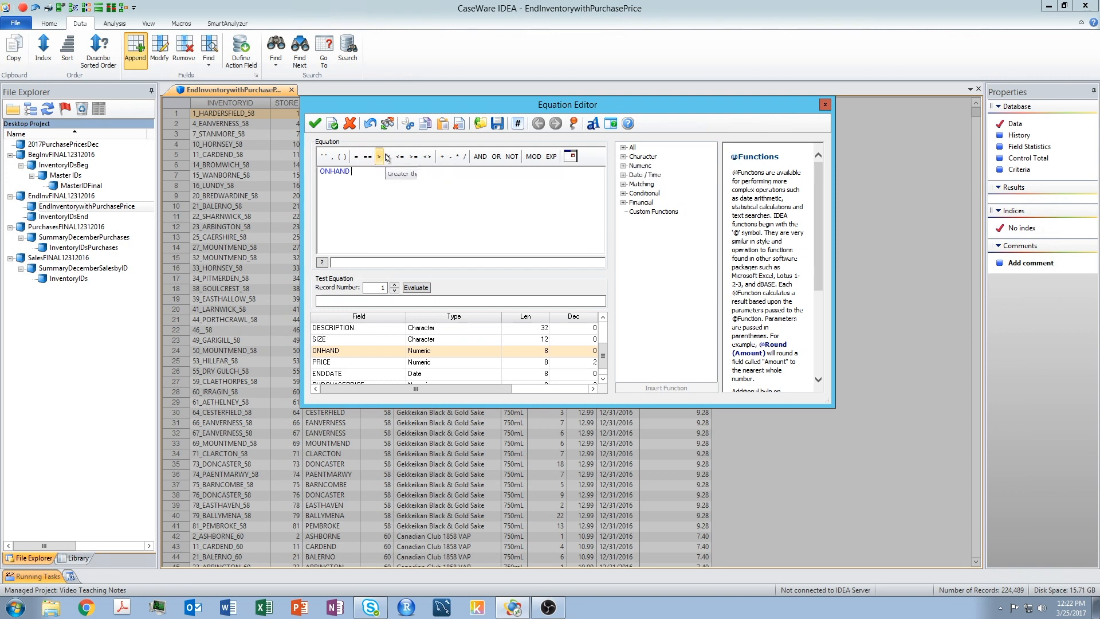
Complete the equation as ONHAND * PURCHASEPRICE, validate it, and append the field
{"action": "left_click", "coordinate": [457, 158]}
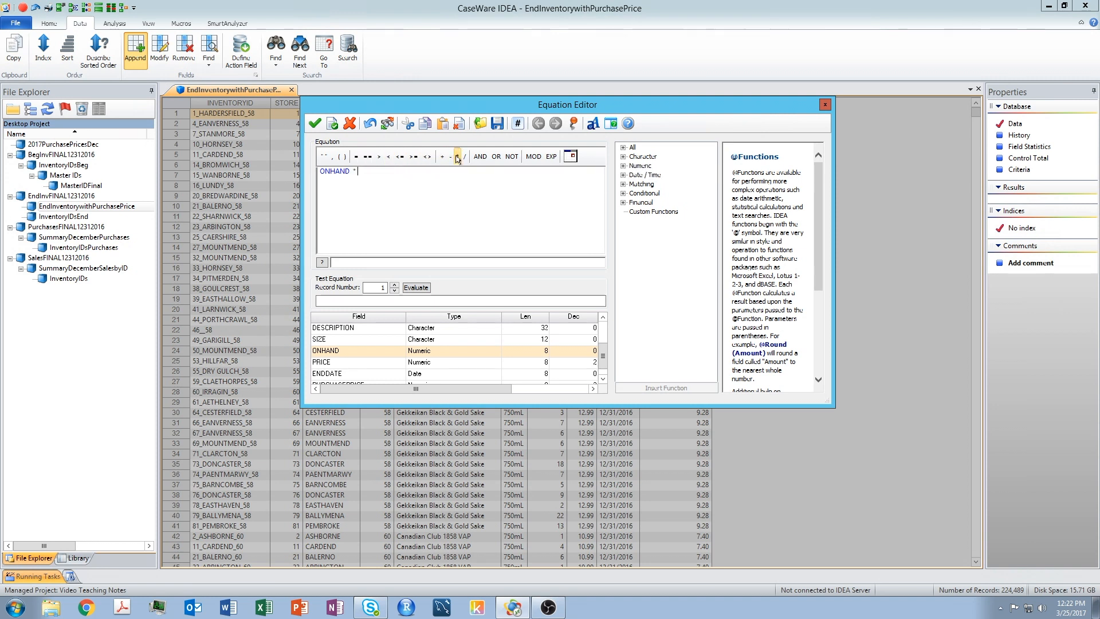
{"action": "left_click", "coordinate": [603, 380]}
{"action": "left_click", "coordinate": [360, 374]}
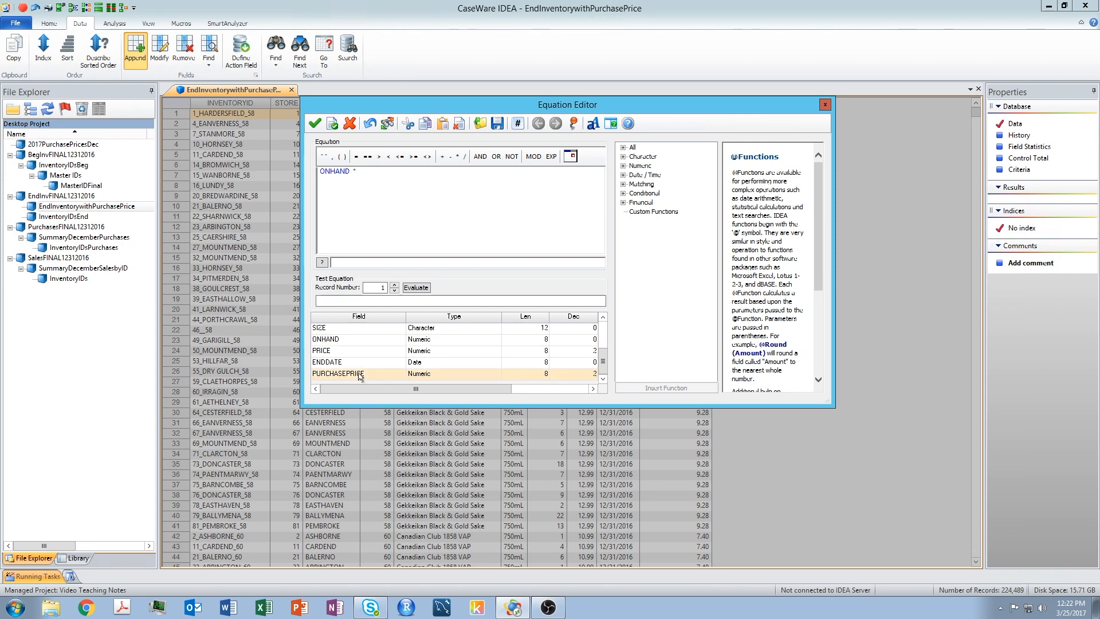
{"action": "double_click", "coordinate": [360, 374]}
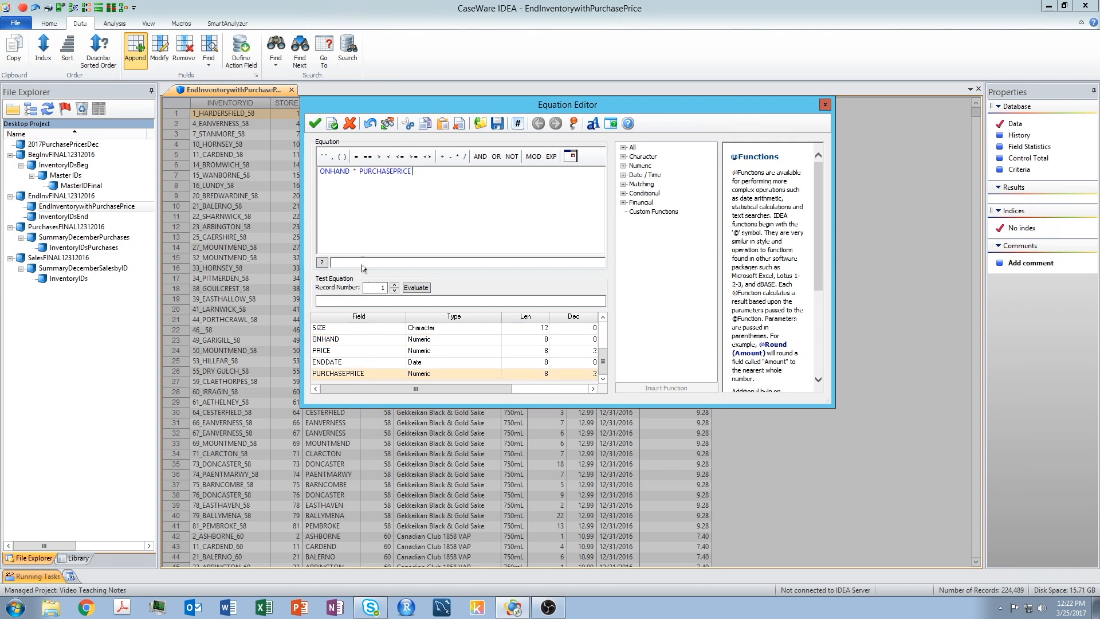
{"action": "left_click", "coordinate": [332, 125]}
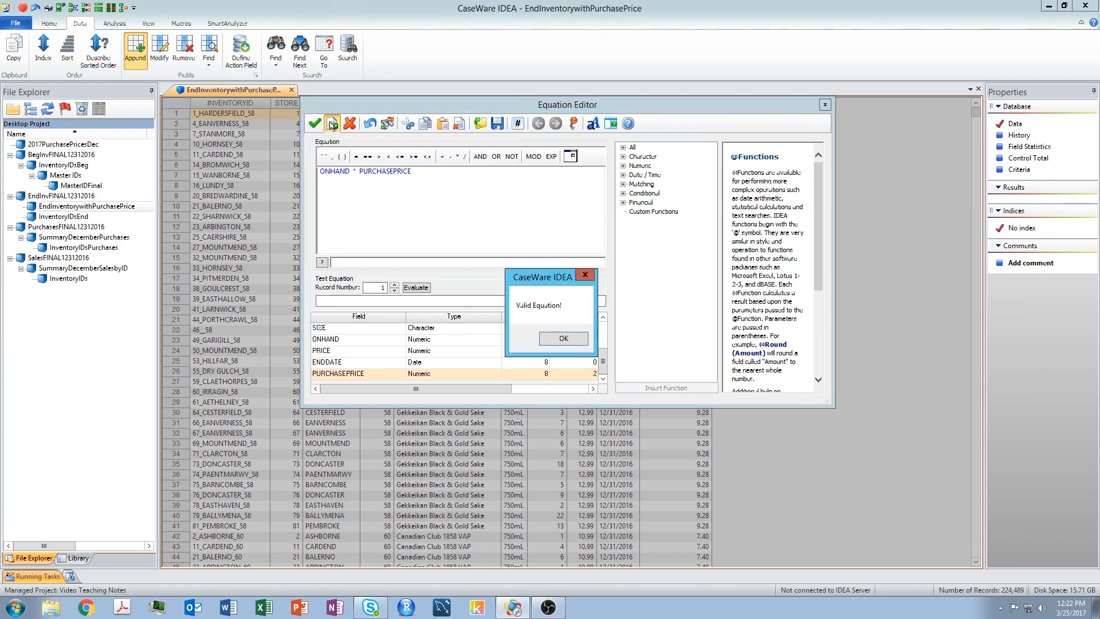
{"action": "left_click", "coordinate": [564, 337]}
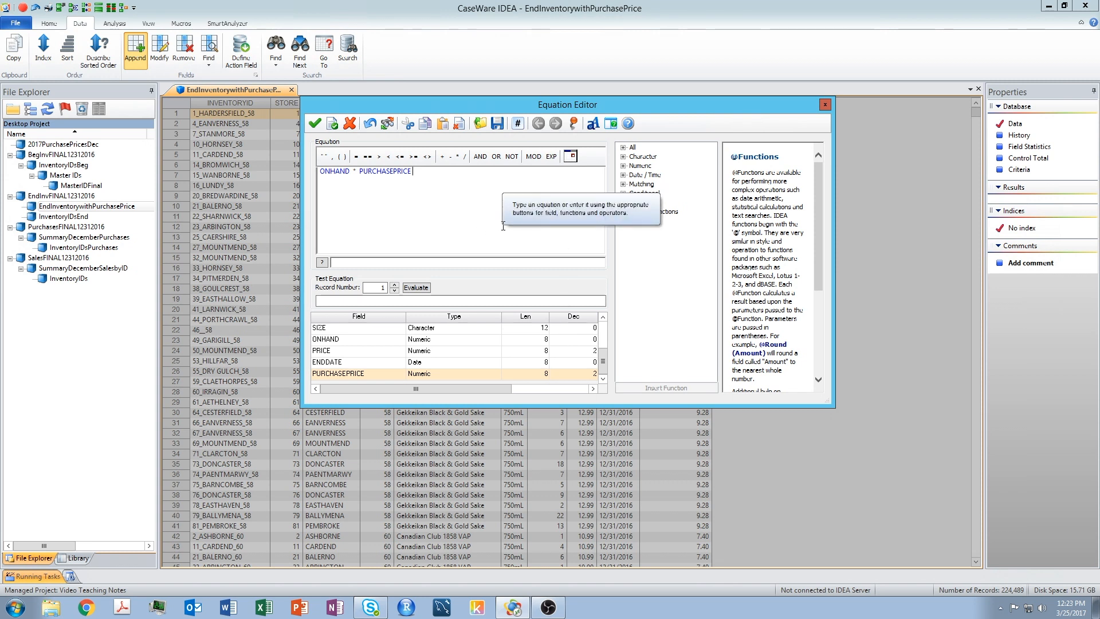
{"action": "left_click", "coordinate": [314, 124]}
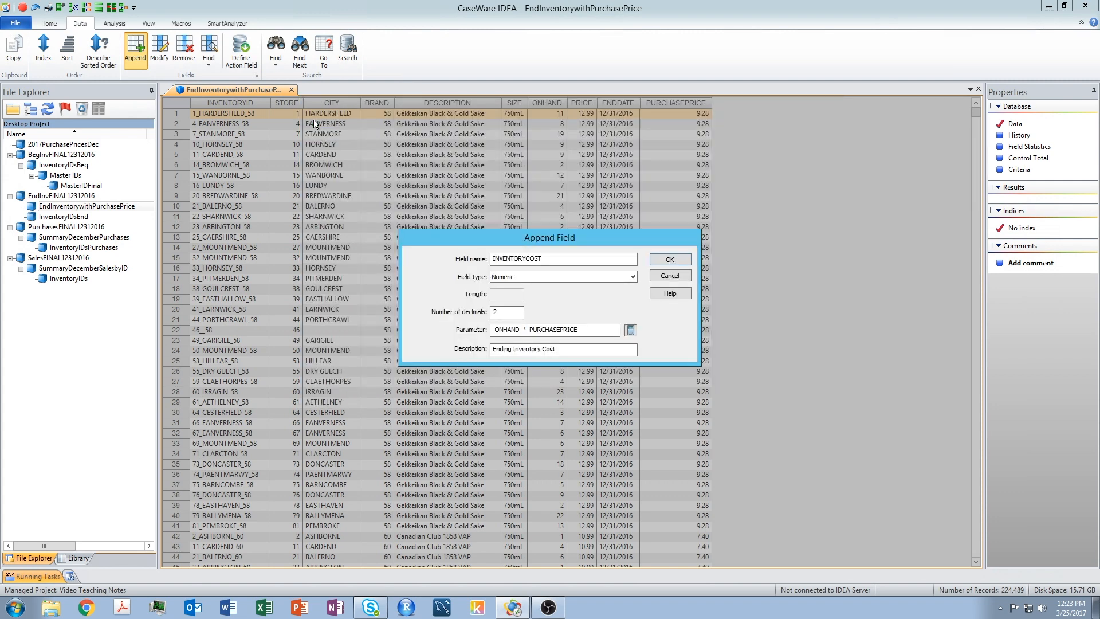
{"action": "left_click", "coordinate": [670, 259]}
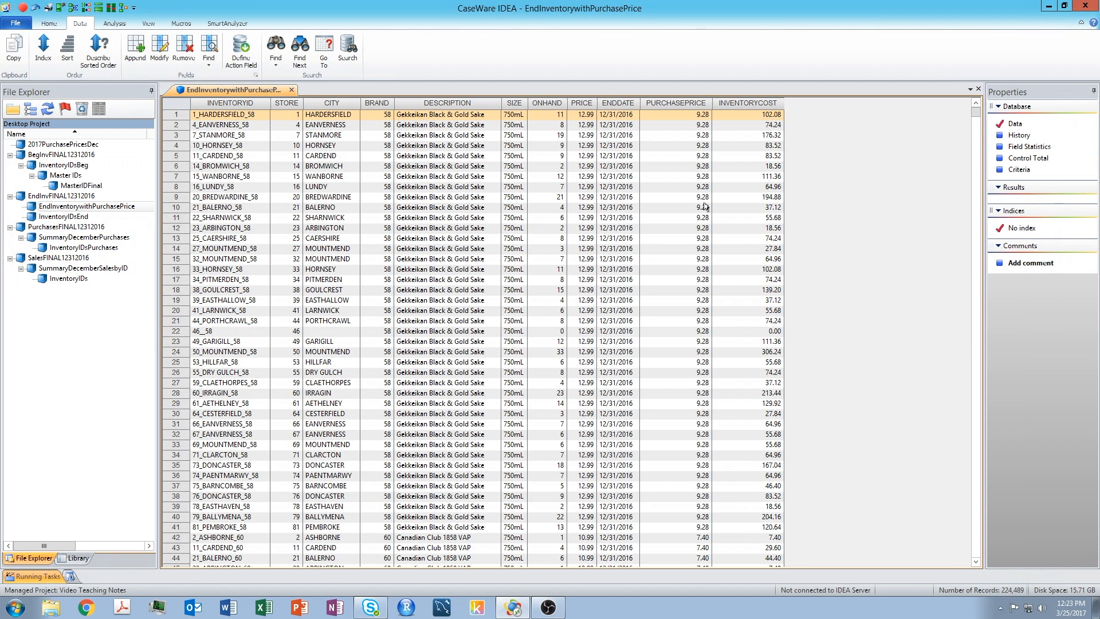
Generate field statistics for the database and display statistics only for INVENTORYCOST
{"action": "mouse_move", "coordinate": [752, 108]}
{"action": "left_click", "coordinate": [1024, 147]}
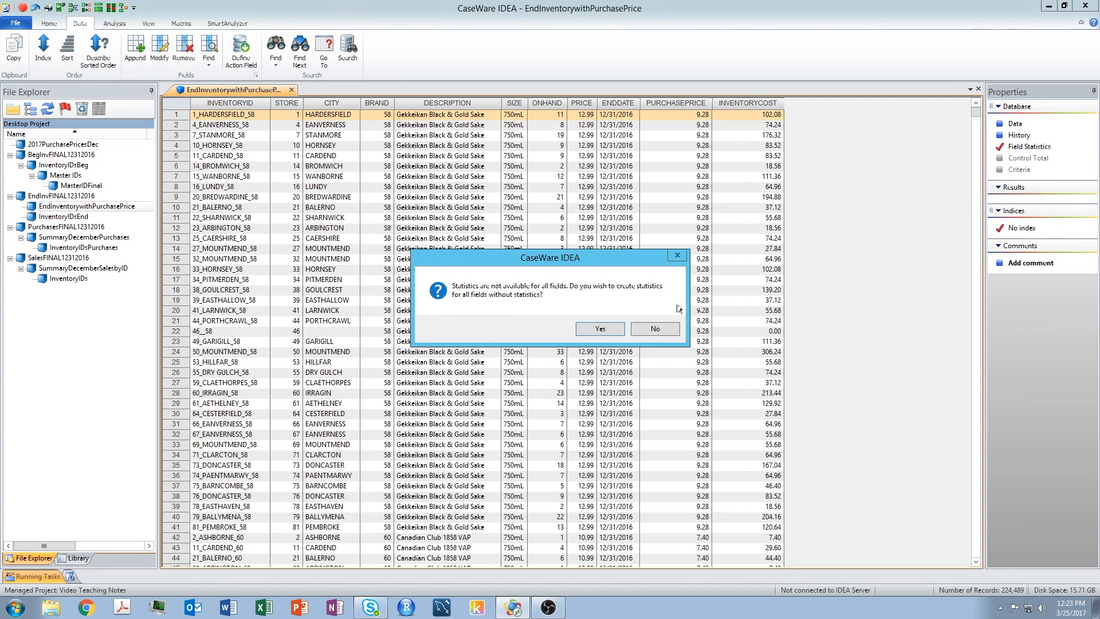
{"action": "left_click", "coordinate": [598, 331]}
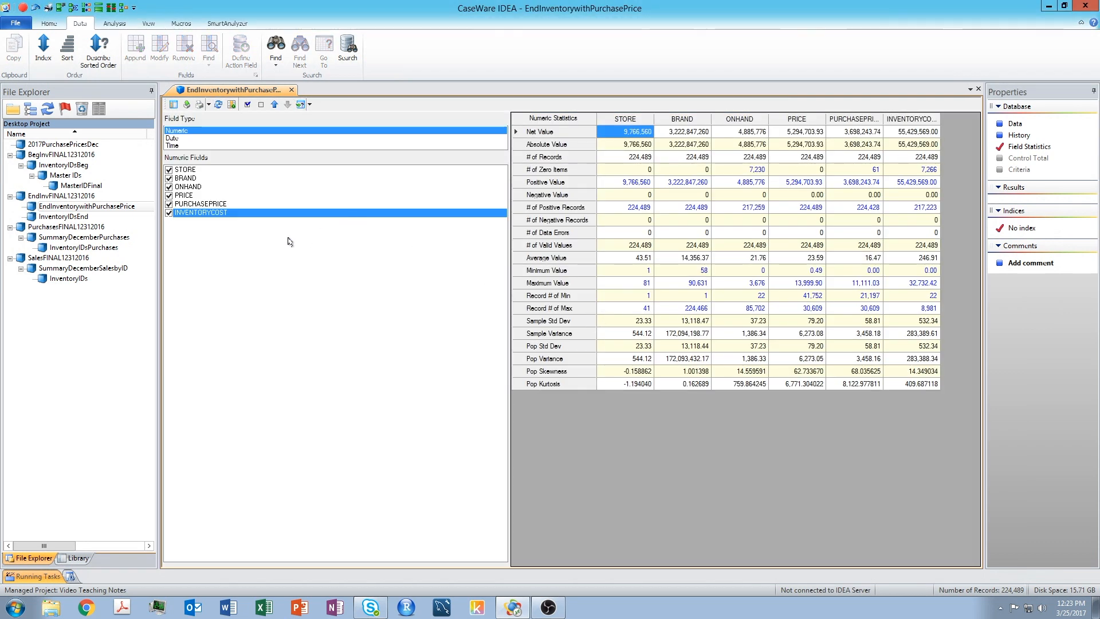
{"action": "left_click", "coordinate": [169, 204]}
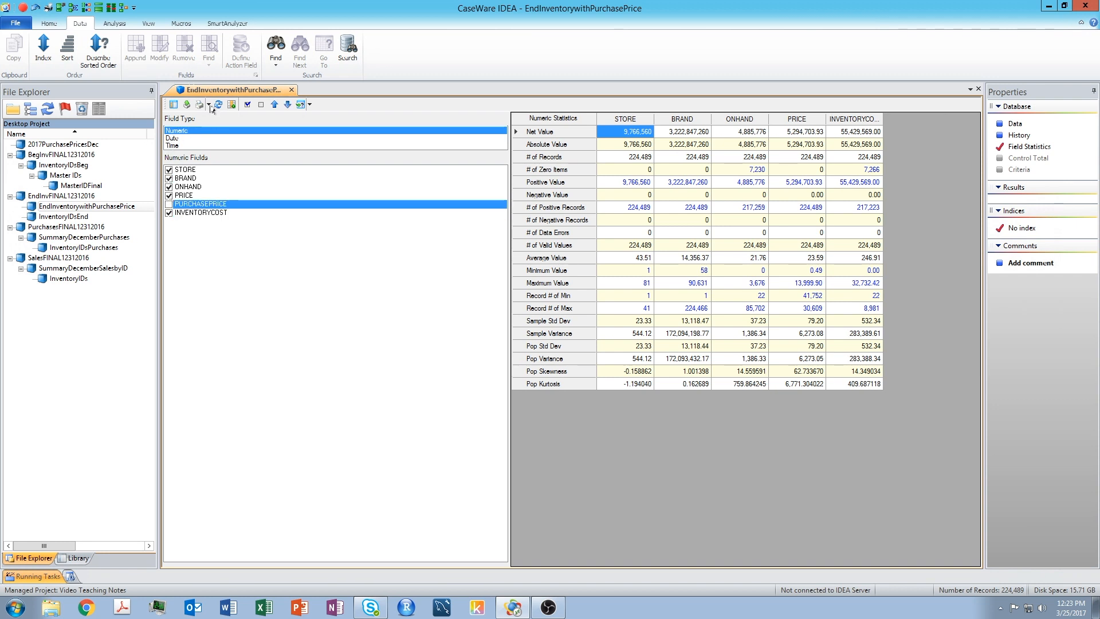
{"action": "left_click", "coordinate": [260, 105]}
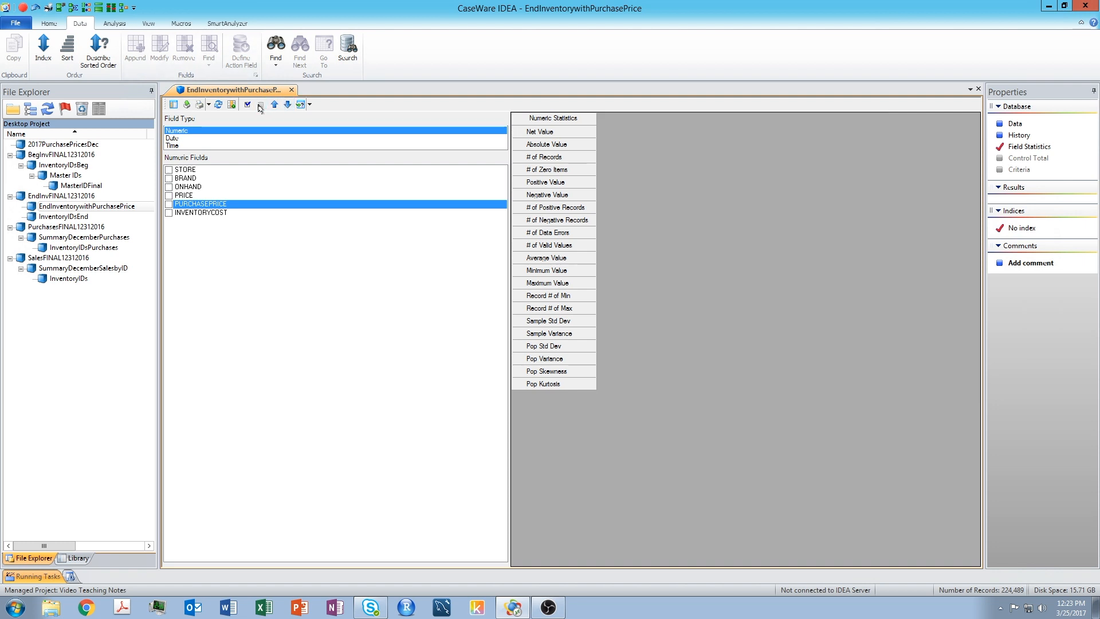
{"action": "left_click", "coordinate": [168, 213]}
{"action": "left_click", "coordinate": [169, 213]}
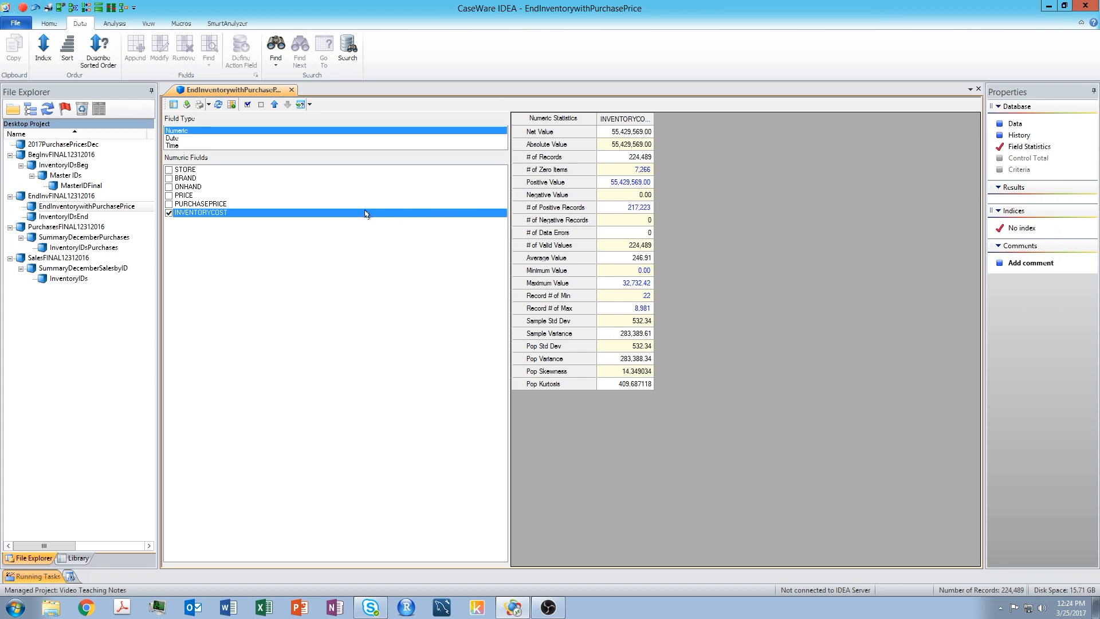
Close the EndInventorywithPurchasePrice database and open the MasterIDFinal database
{"action": "left_click", "coordinate": [1014, 125]}
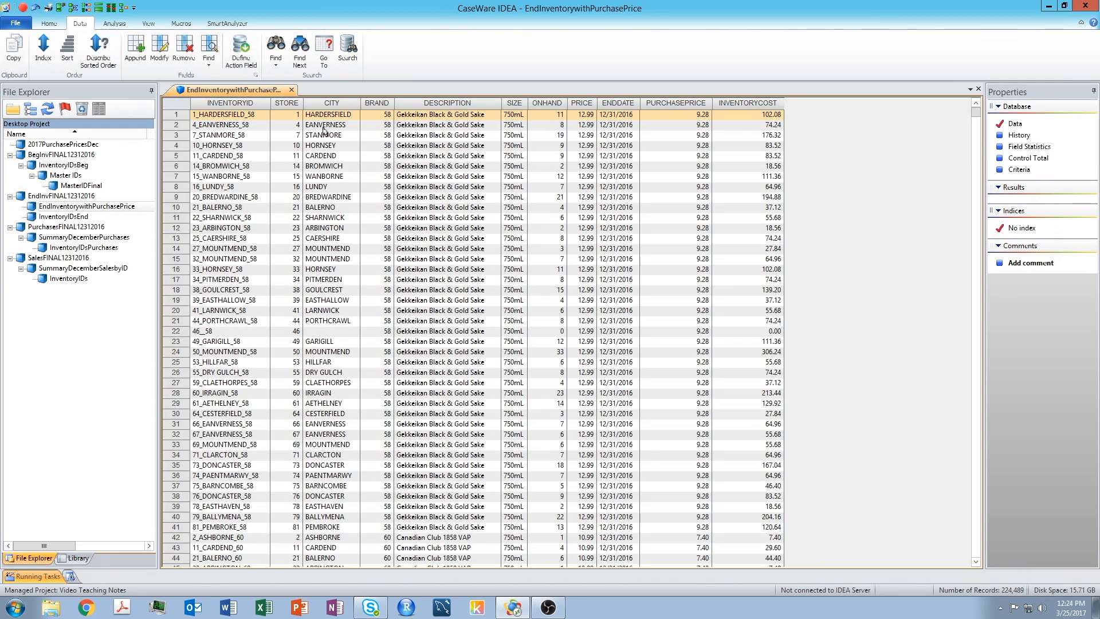
{"action": "left_click", "coordinate": [292, 91]}
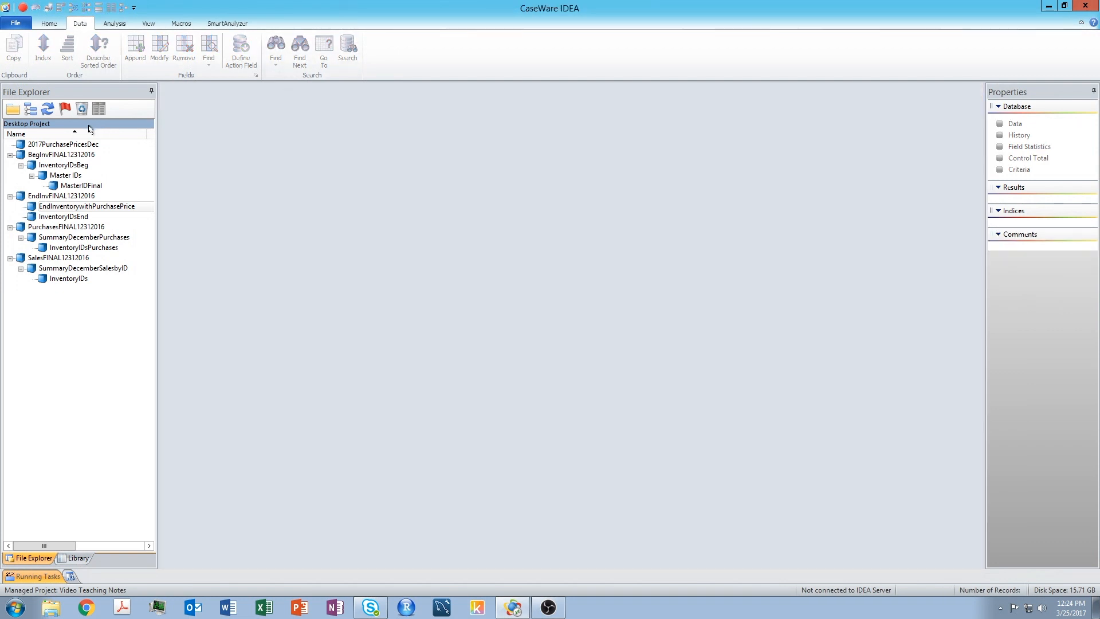
{"action": "double_click", "coordinate": [79, 186]}
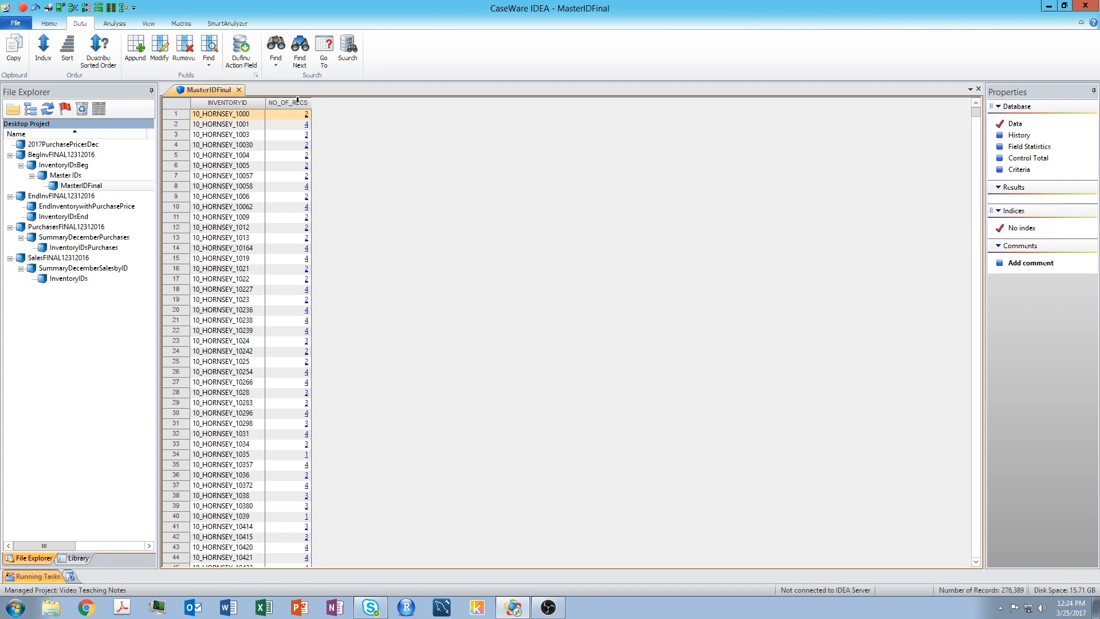
{"action": "mouse_move", "coordinate": [294, 101]}
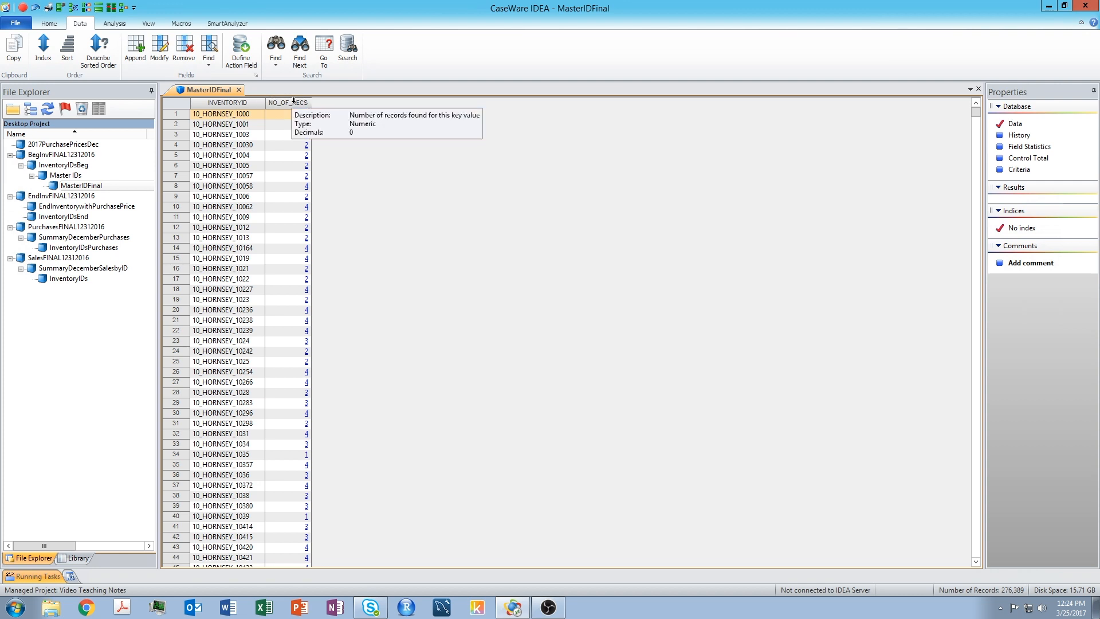
{"action": "mouse_move", "coordinate": [243, 98]}
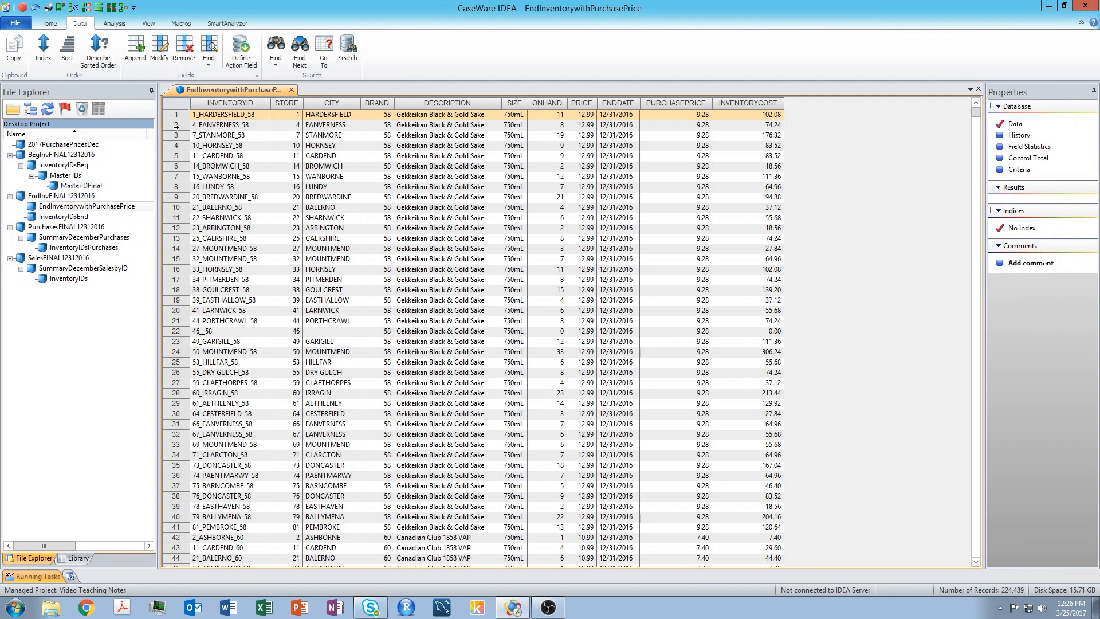
Close the inventory database again, reopen MasterIDFinal, and try to remove a field from it
{"action": "left_click", "coordinate": [292, 90]}
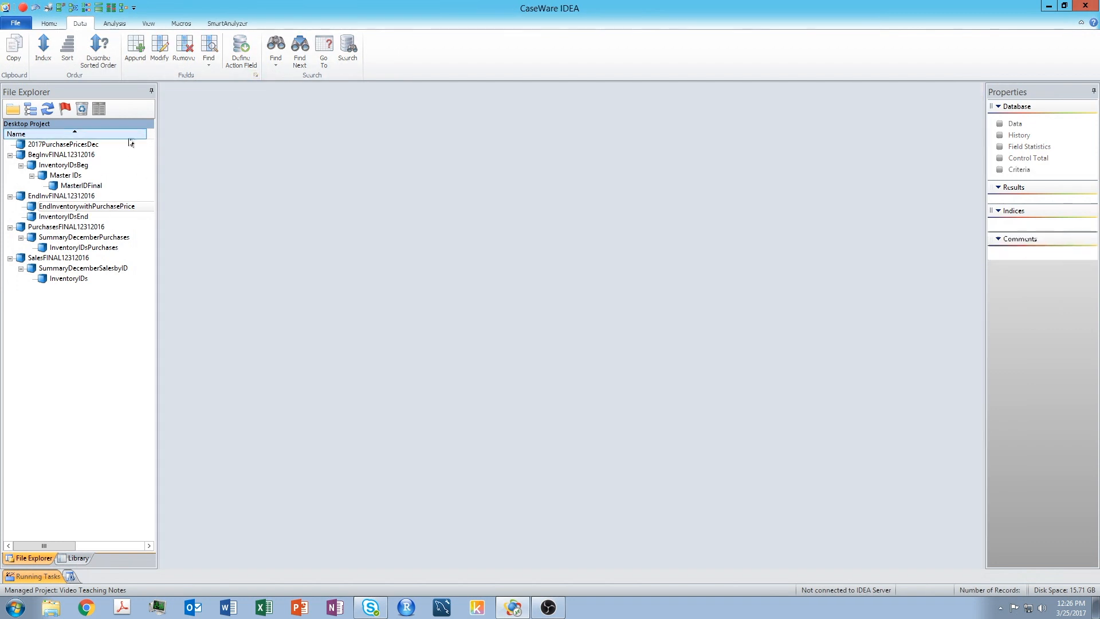
{"action": "left_click", "coordinate": [83, 186]}
{"action": "double_click", "coordinate": [84, 186]}
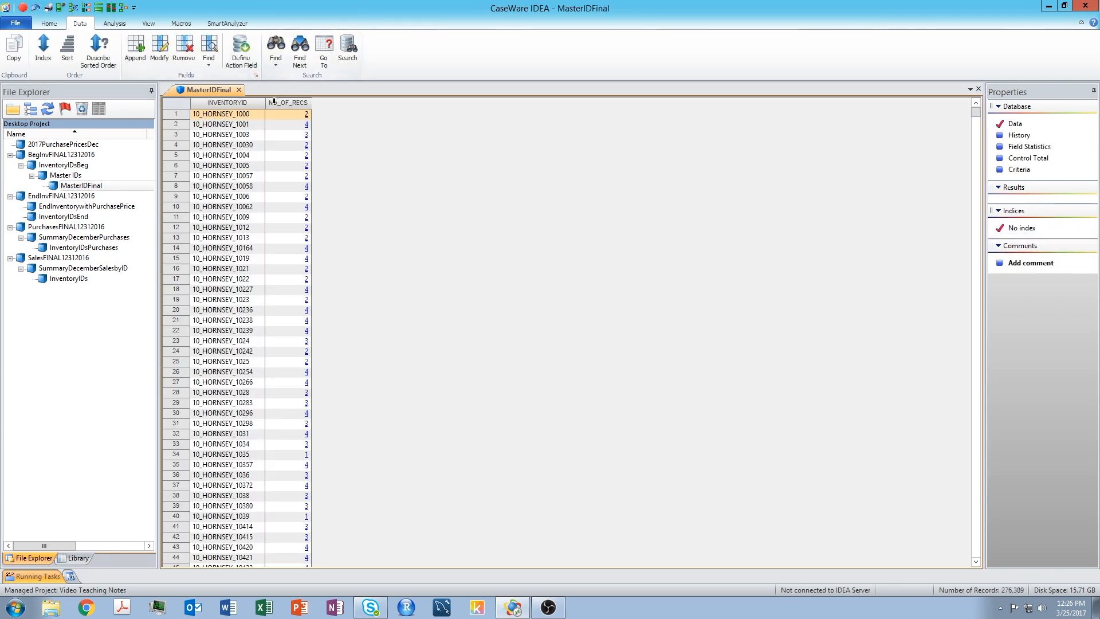
{"action": "mouse_move", "coordinate": [297, 107]}
{"action": "left_click", "coordinate": [187, 46]}
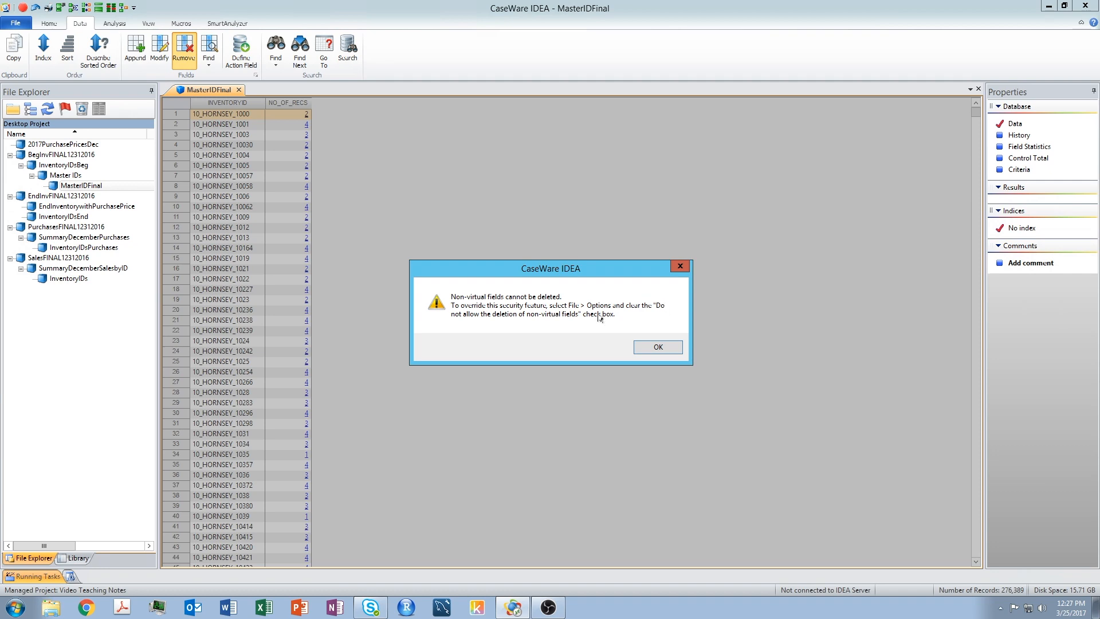
Dismiss the warning and turn off the option that prevents deletion of non-virtual fields in IDEA Options
{"action": "left_click", "coordinate": [659, 348]}
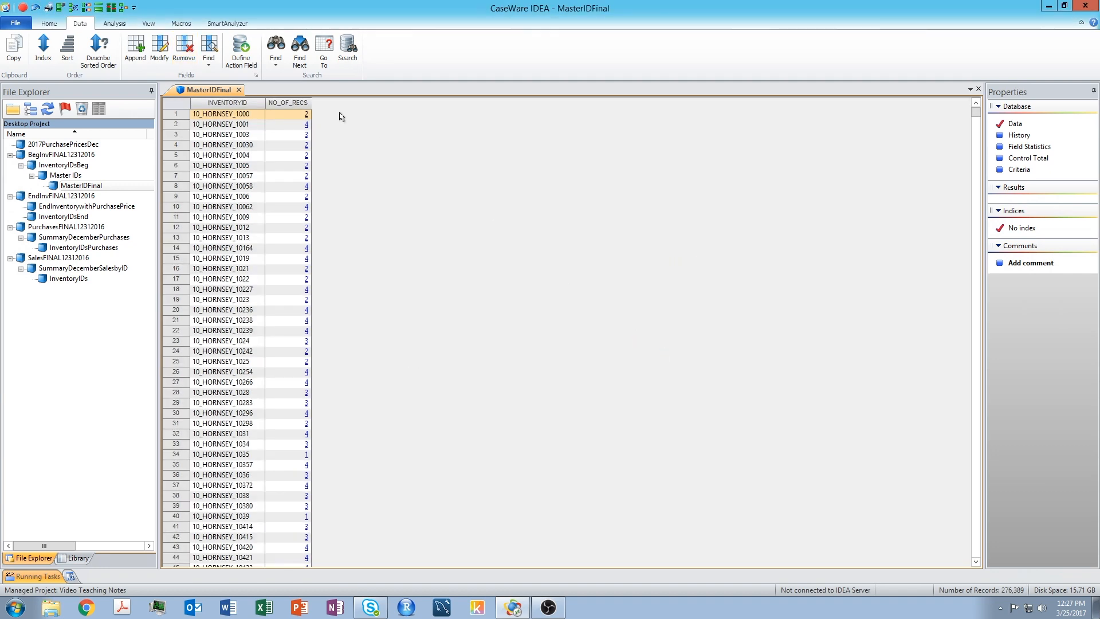
{"action": "left_click", "coordinate": [19, 24]}
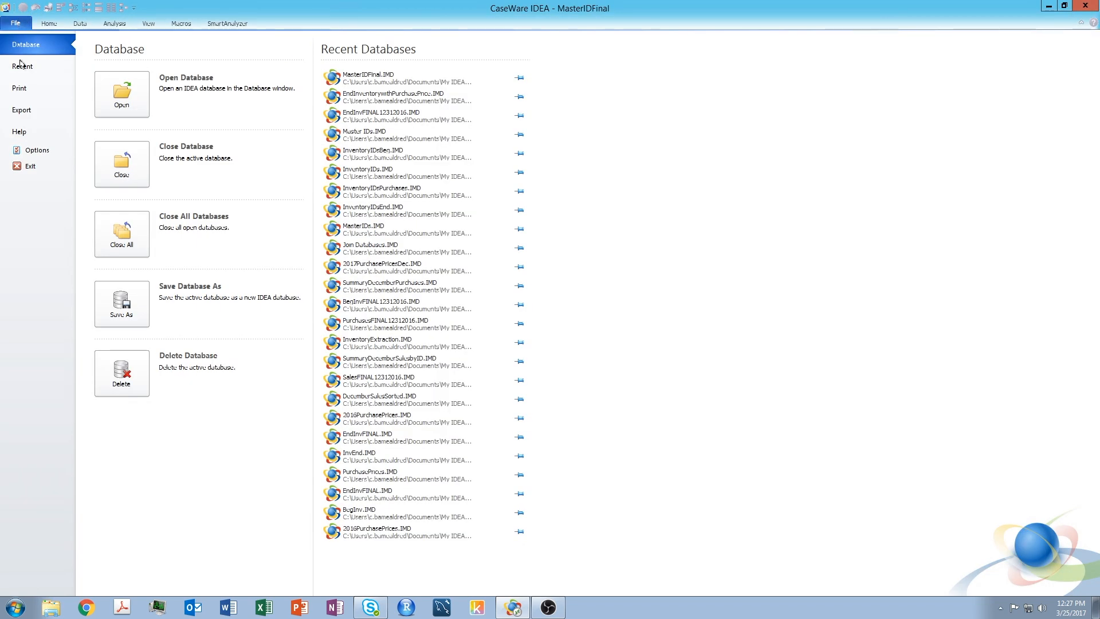
{"action": "key", "text": "Escape"}
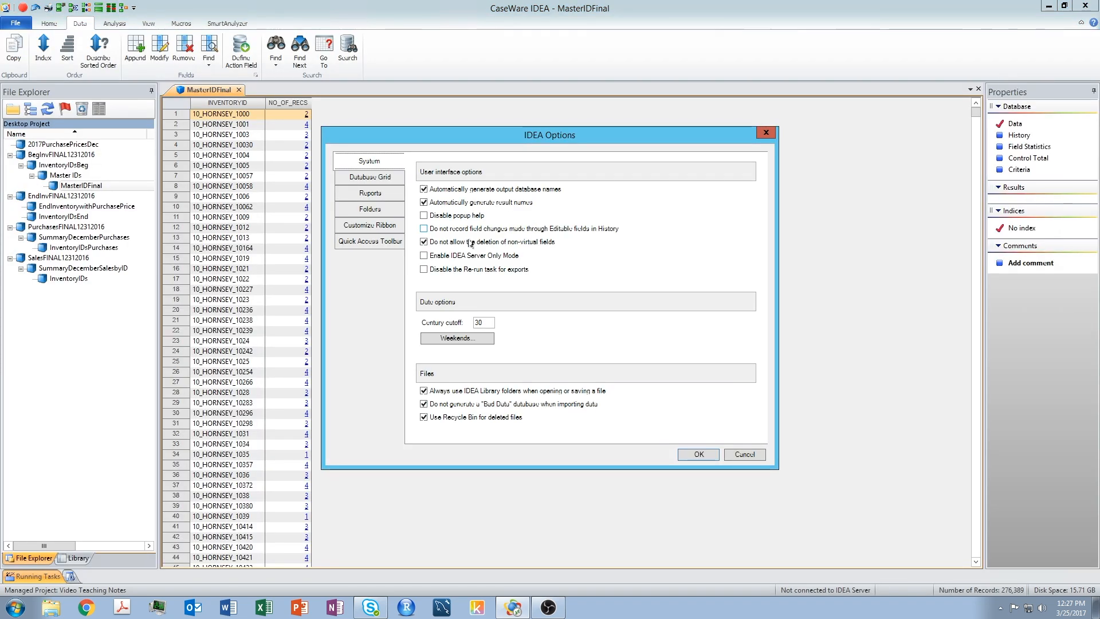
{"action": "left_click", "coordinate": [423, 242]}
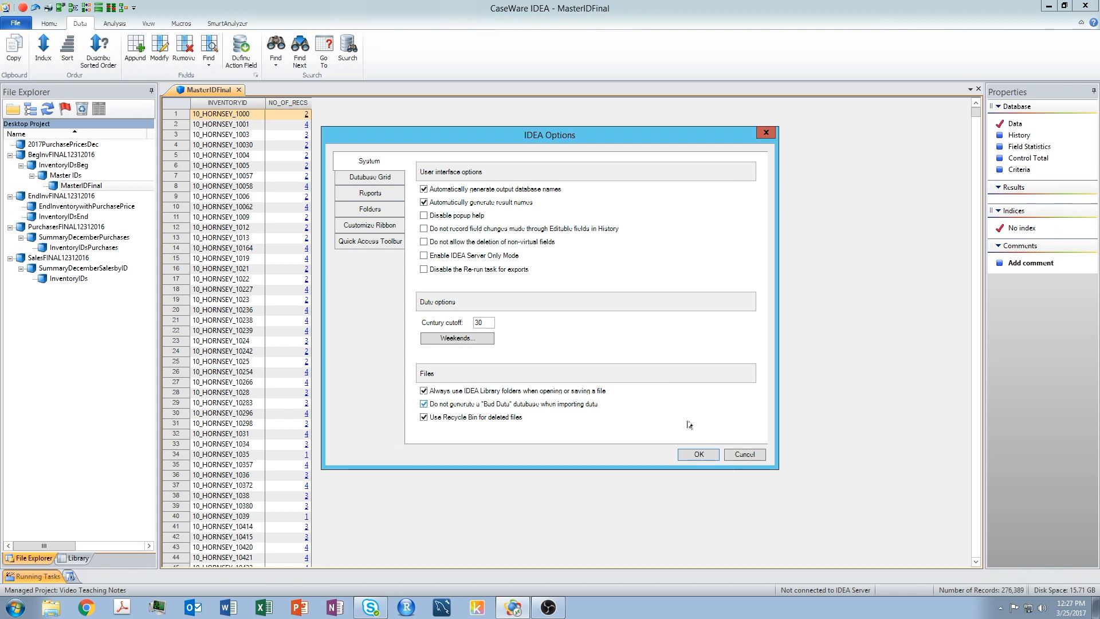
{"action": "left_click", "coordinate": [699, 454]}
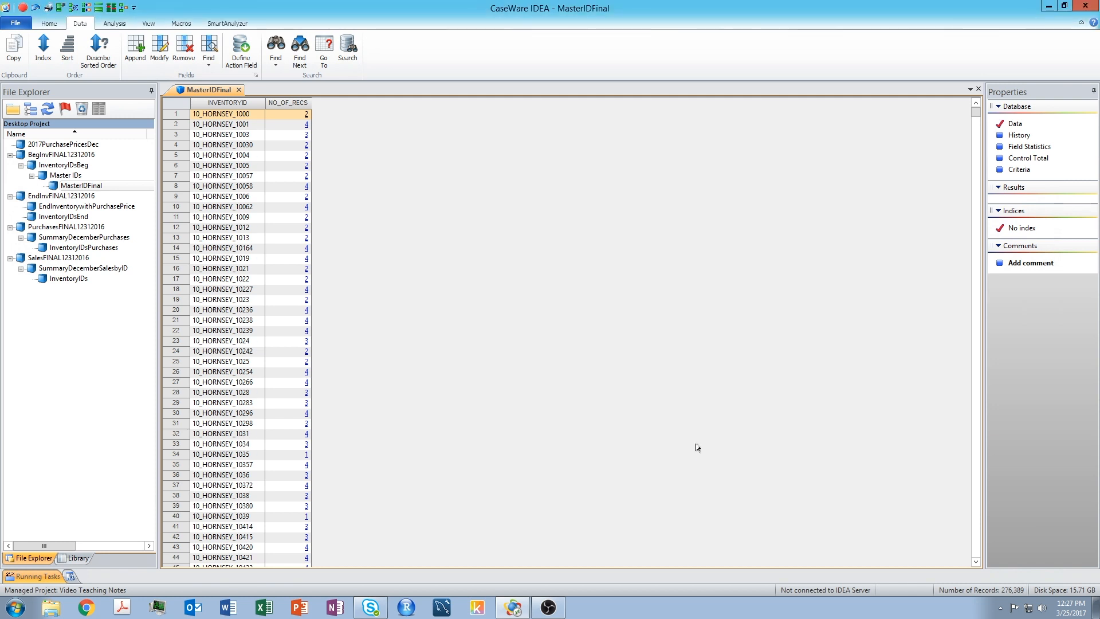
Remove the NO_OF_RECS field from MasterIDFinal and confirm the permanent deletion
{"action": "left_click", "coordinate": [186, 47]}
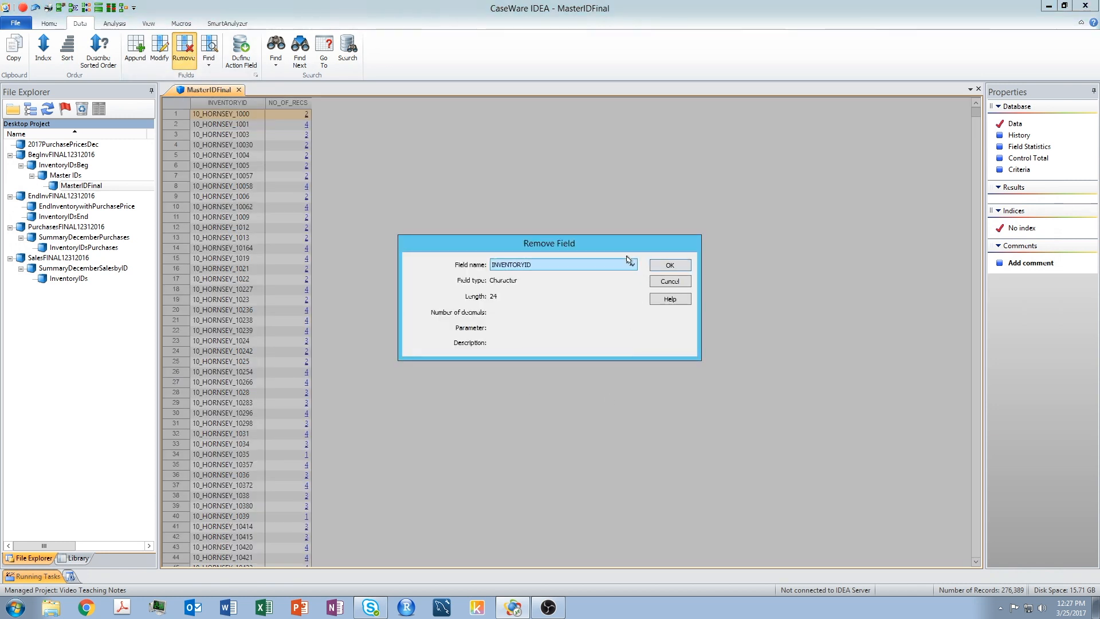
{"action": "left_click", "coordinate": [632, 267]}
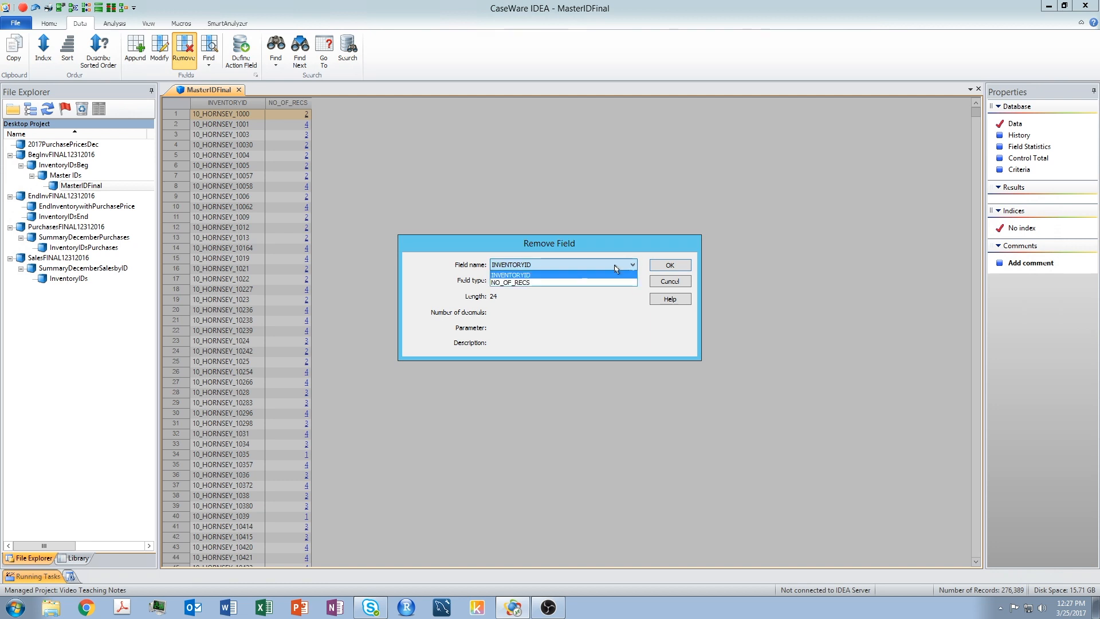
{"action": "left_click", "coordinate": [526, 284]}
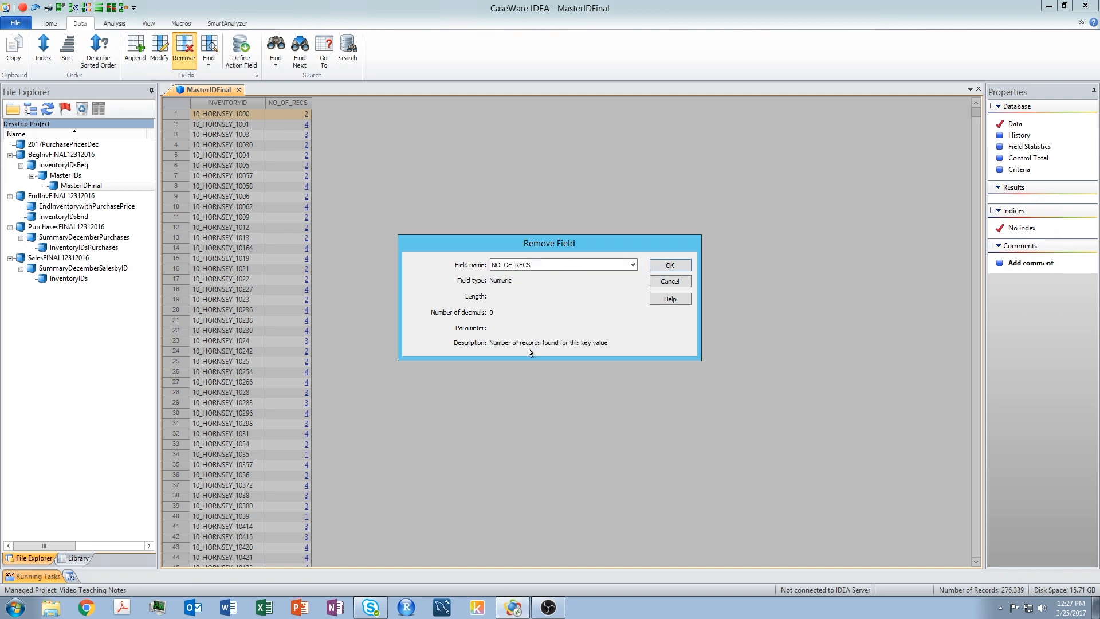
{"action": "left_click", "coordinate": [671, 269]}
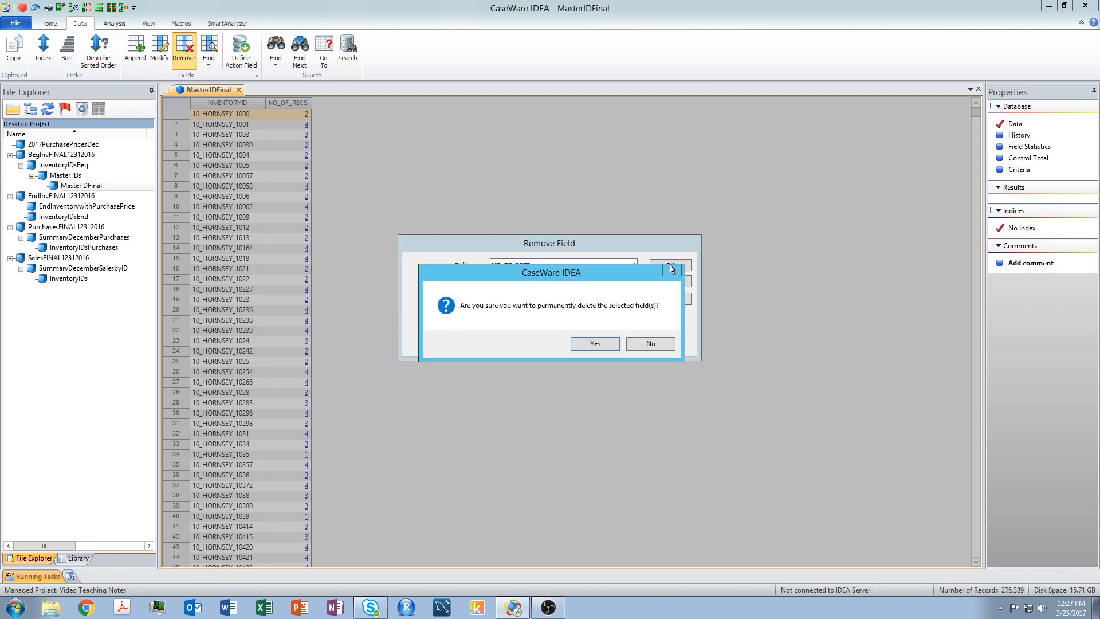
{"action": "left_click", "coordinate": [597, 342]}
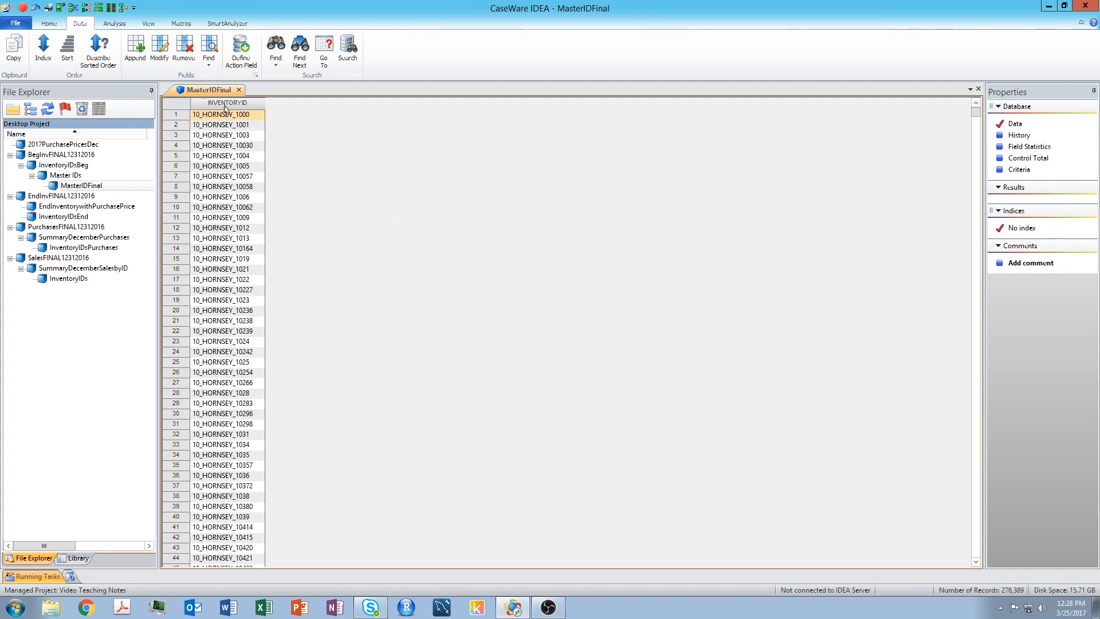
Re-enable the option that prevents deletion of non-virtual fields in IDEA Options
{"action": "left_click", "coordinate": [15, 23]}
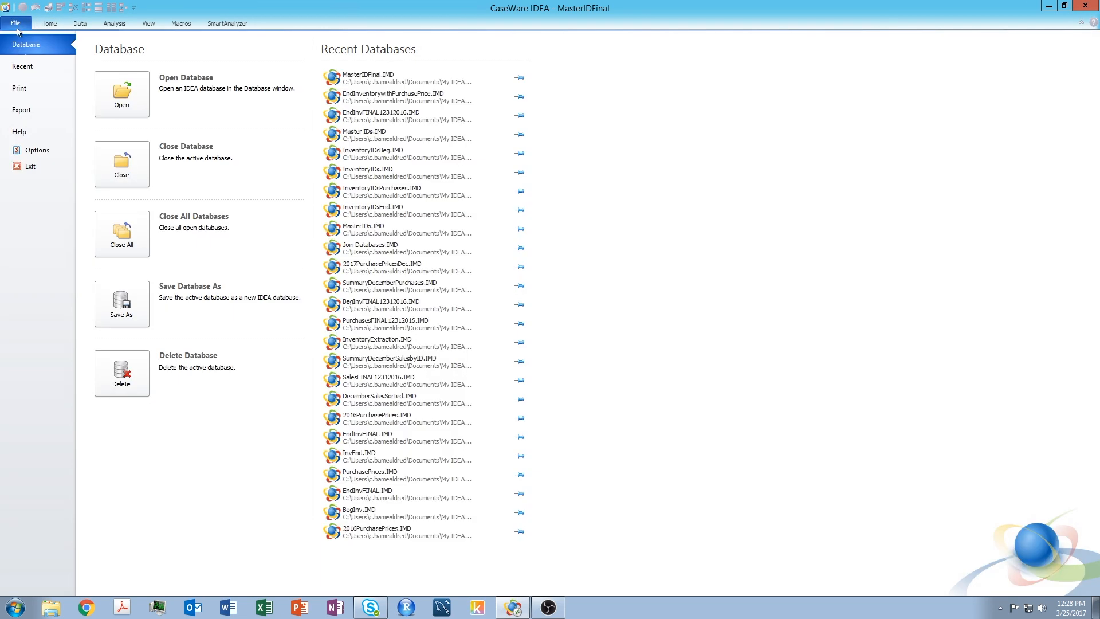
{"action": "key", "text": "Escape"}
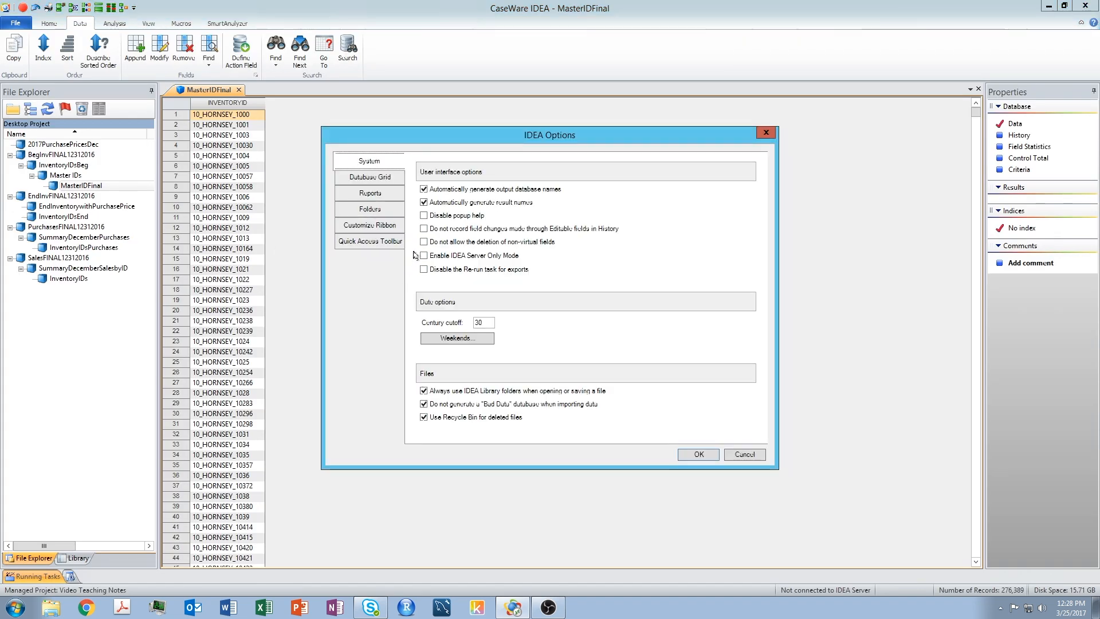
{"action": "left_click", "coordinate": [425, 243]}
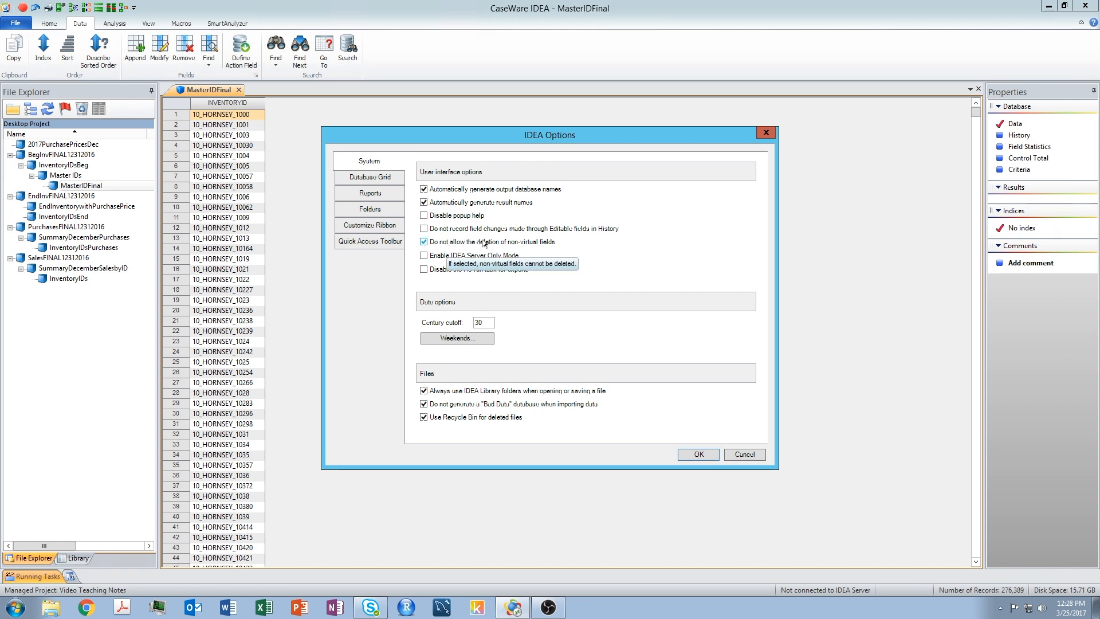
{"action": "left_click", "coordinate": [696, 454]}
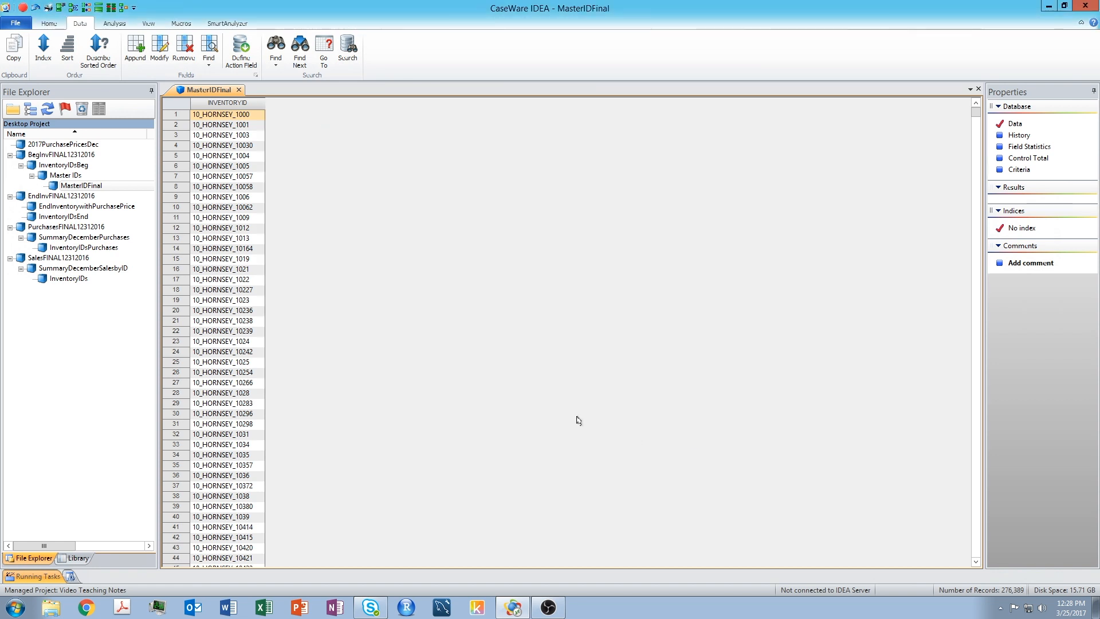